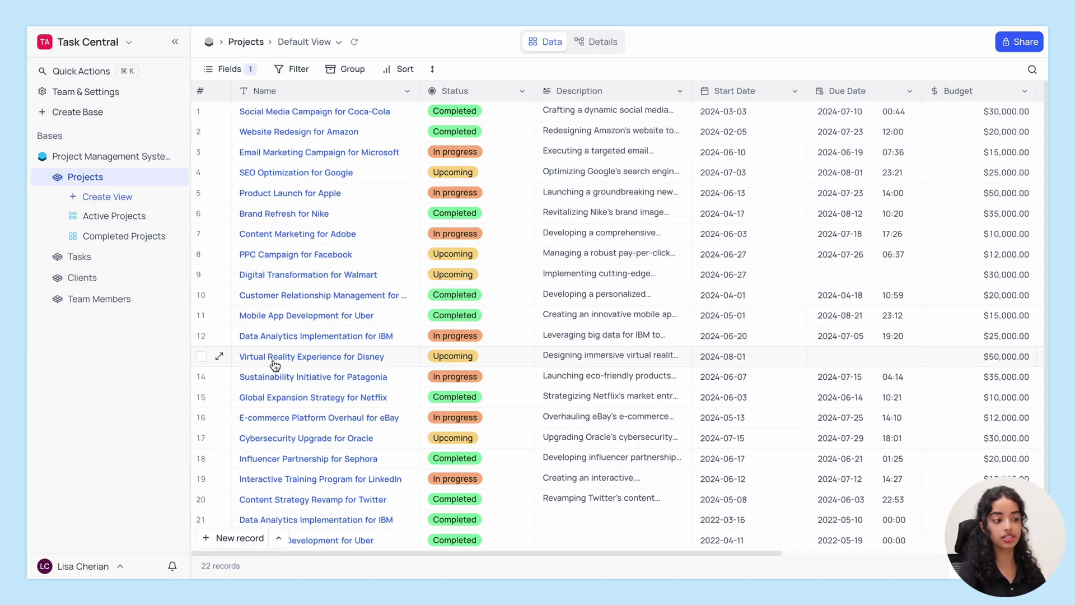
Step: Add a Calendar view of Projects called 'Deadlines' that uses the Due Date field
scroll(274, 363, "down", 2)
scroll(277, 364, "up", 2)
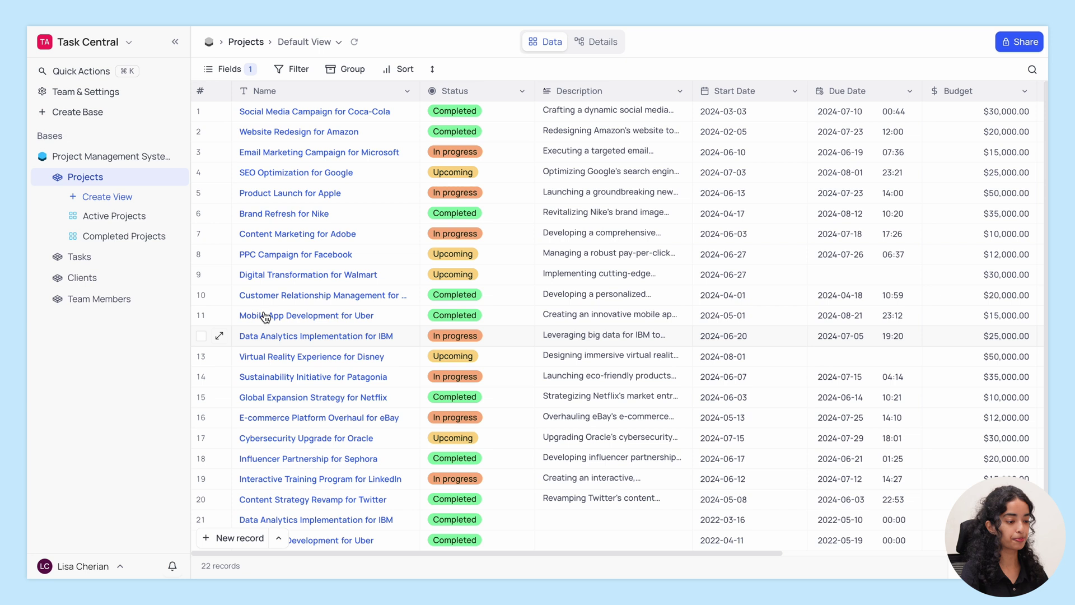
left_click(112, 199)
left_click(120, 319)
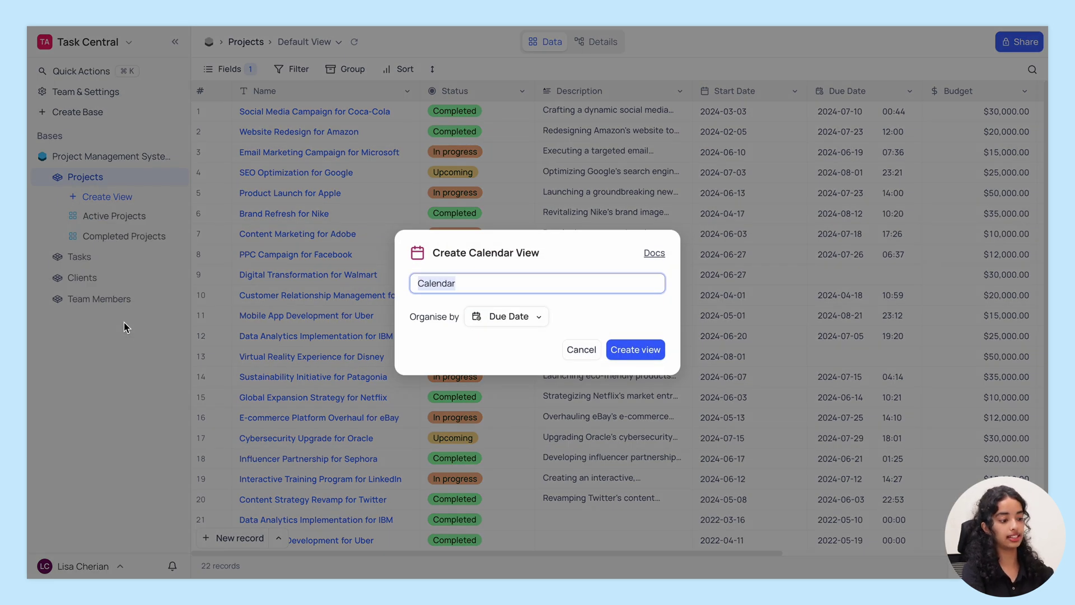
type("Dead")
left_click(514, 349)
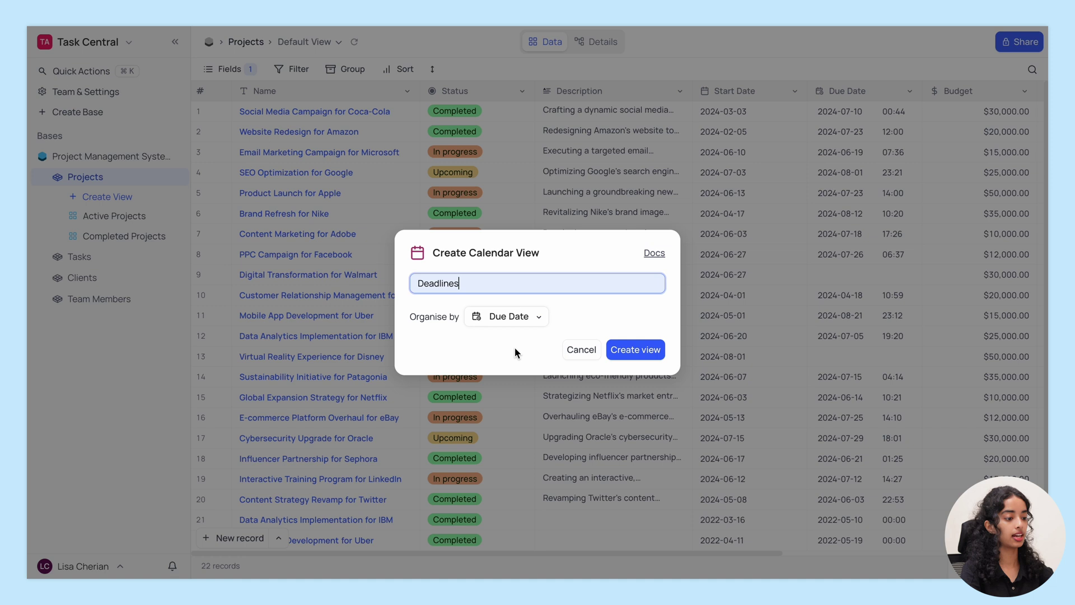
left_click(535, 317)
left_click(535, 346)
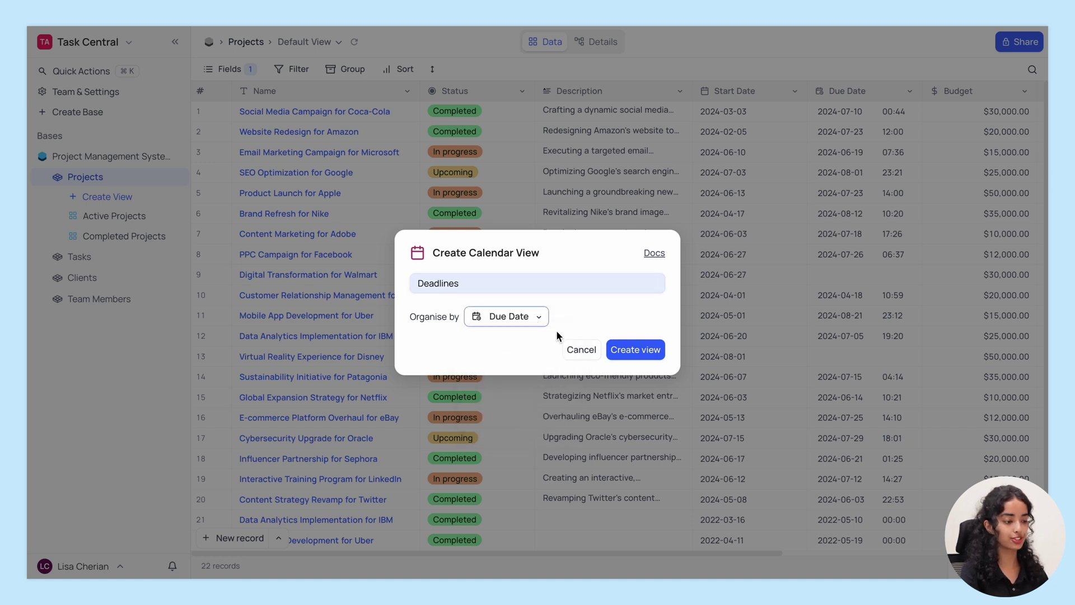
left_click(636, 349)
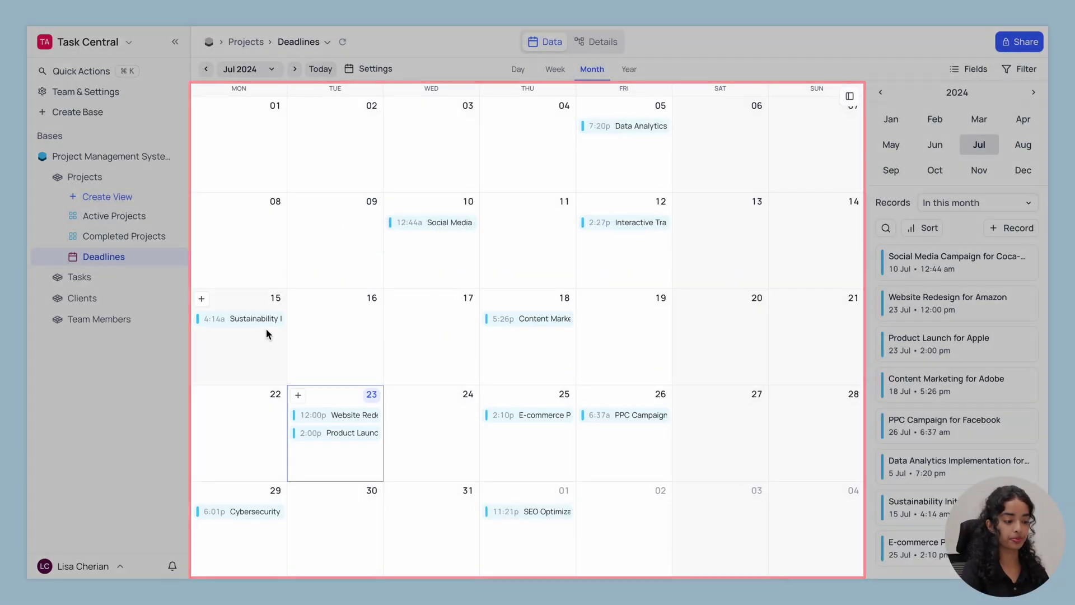
mouse_move(271, 318)
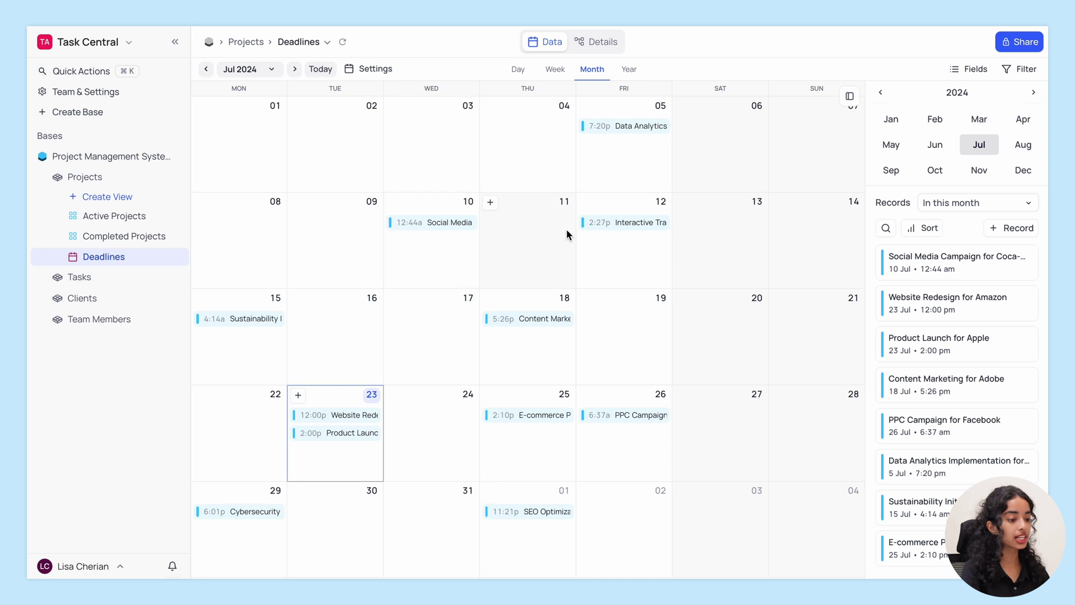
mouse_move(623, 224)
mouse_move(541, 321)
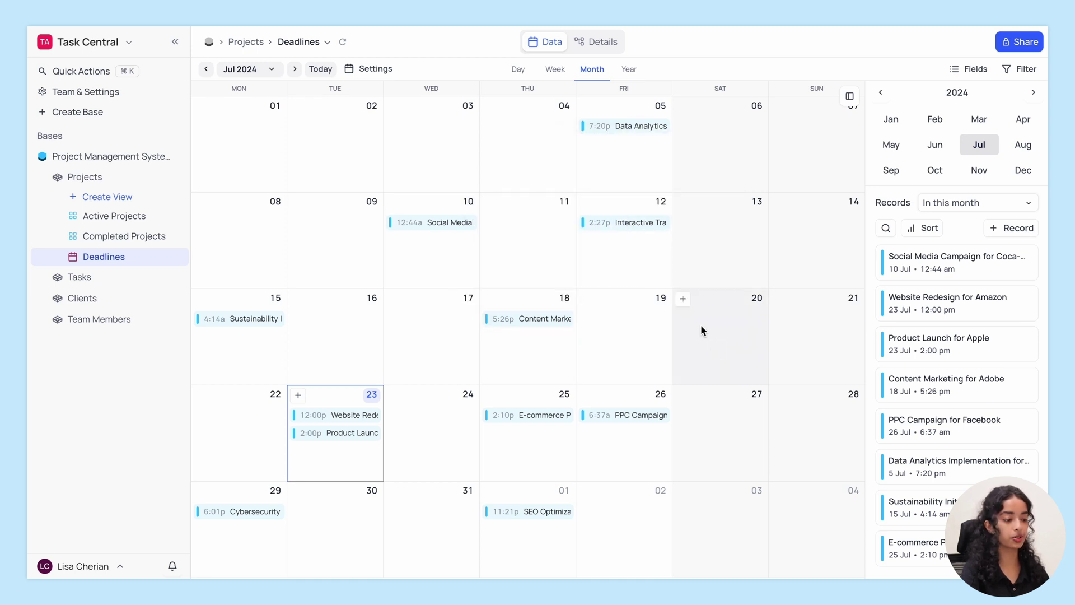
left_click(684, 300)
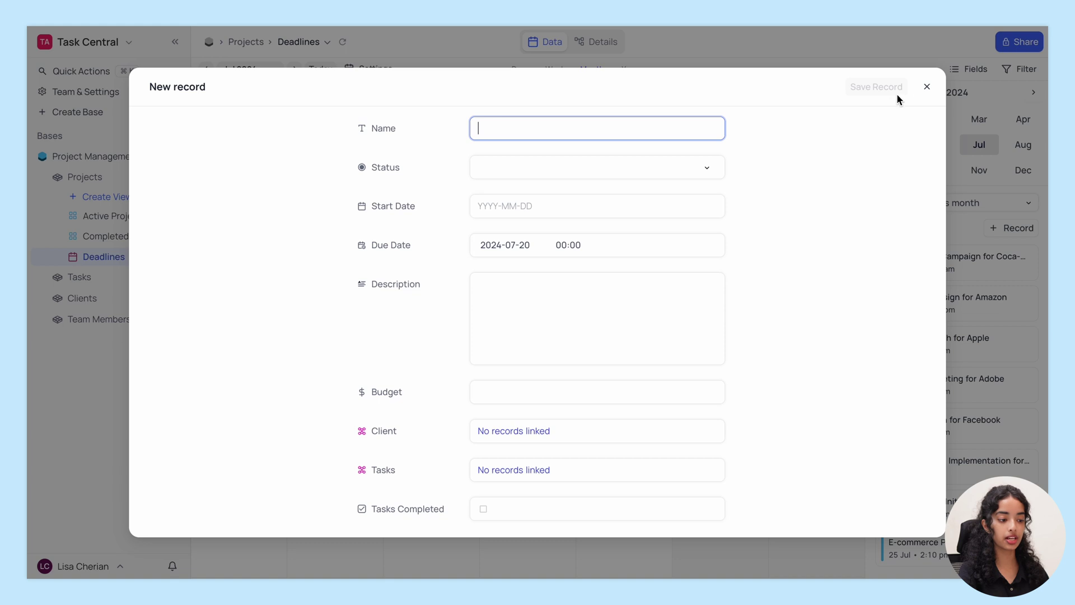
left_click(927, 87)
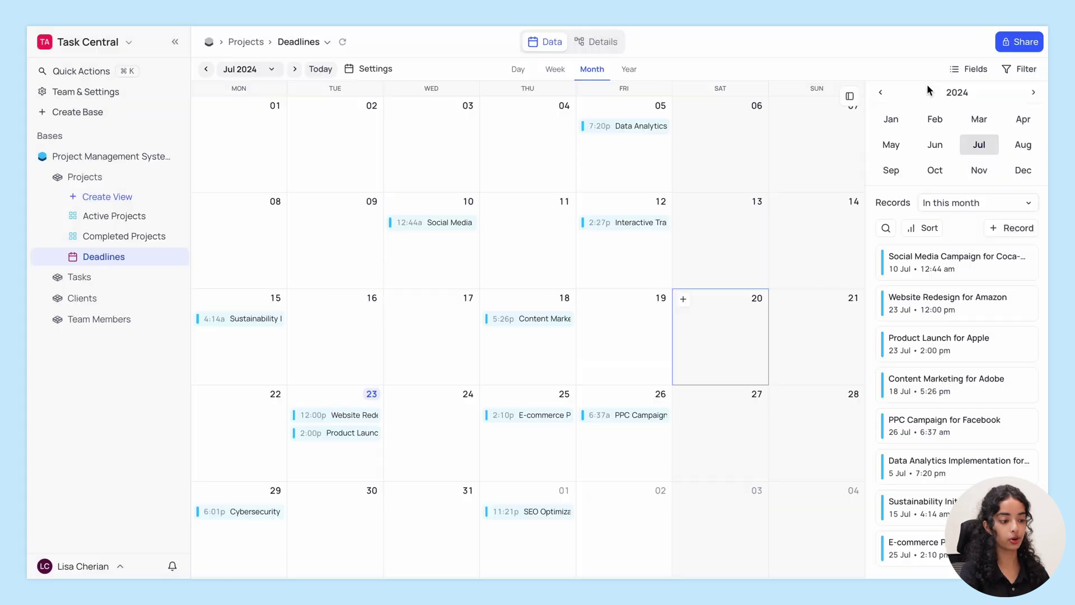
double_click(631, 344)
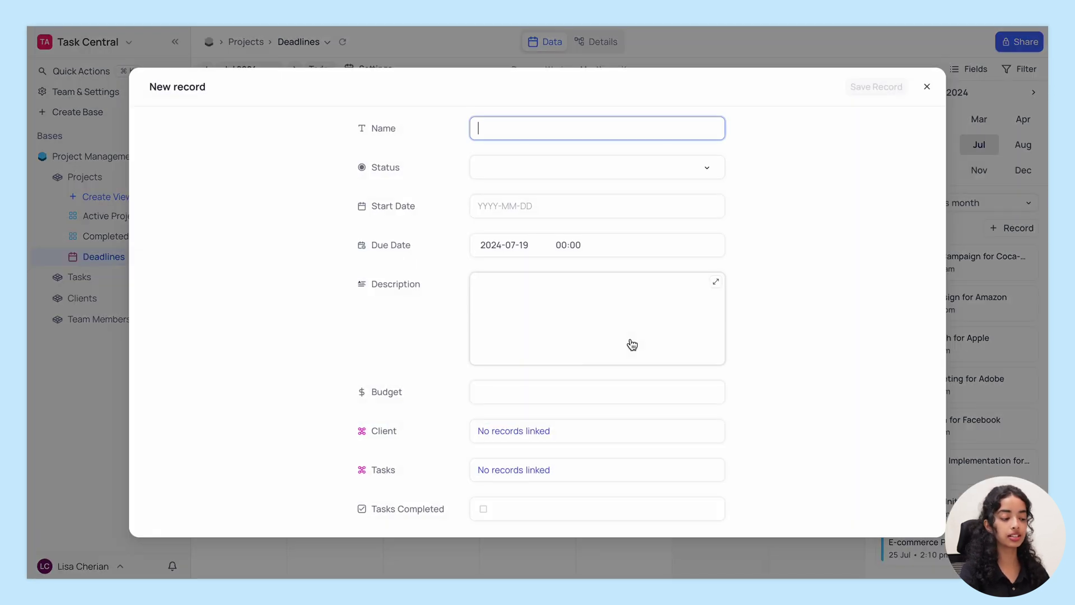
left_click(927, 88)
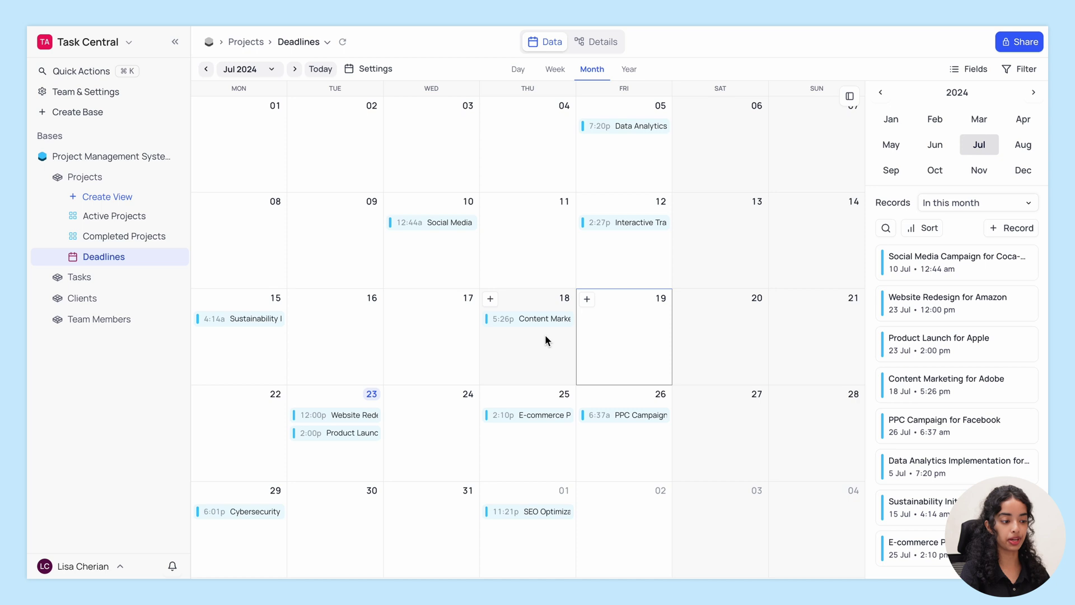
Step: Set the Content Marketing for Adobe record's Status to Completed and save it
left_click(543, 320)
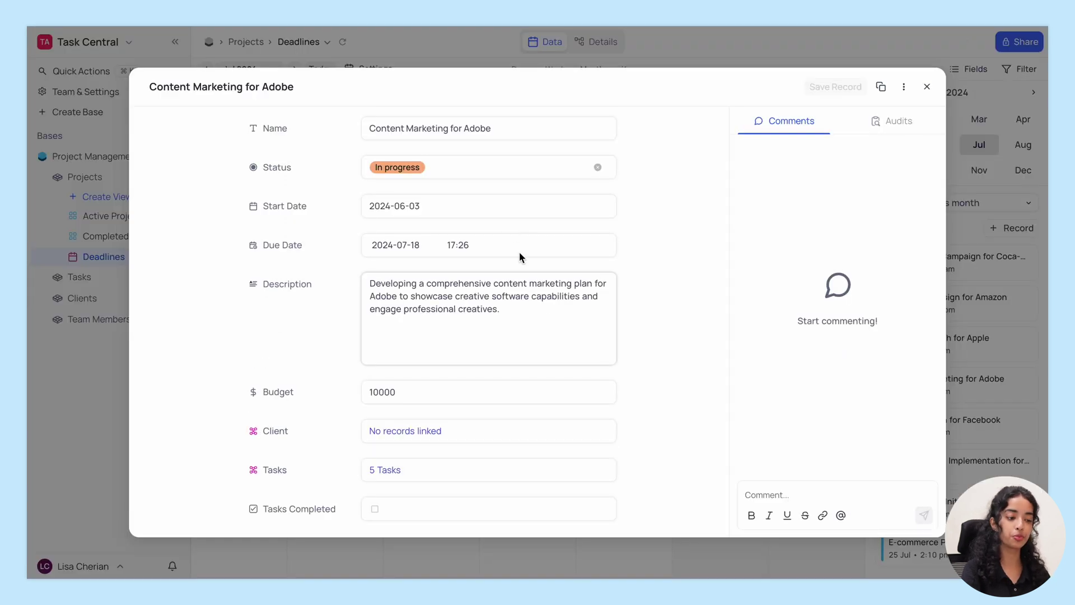
left_click(492, 168)
left_click(455, 244)
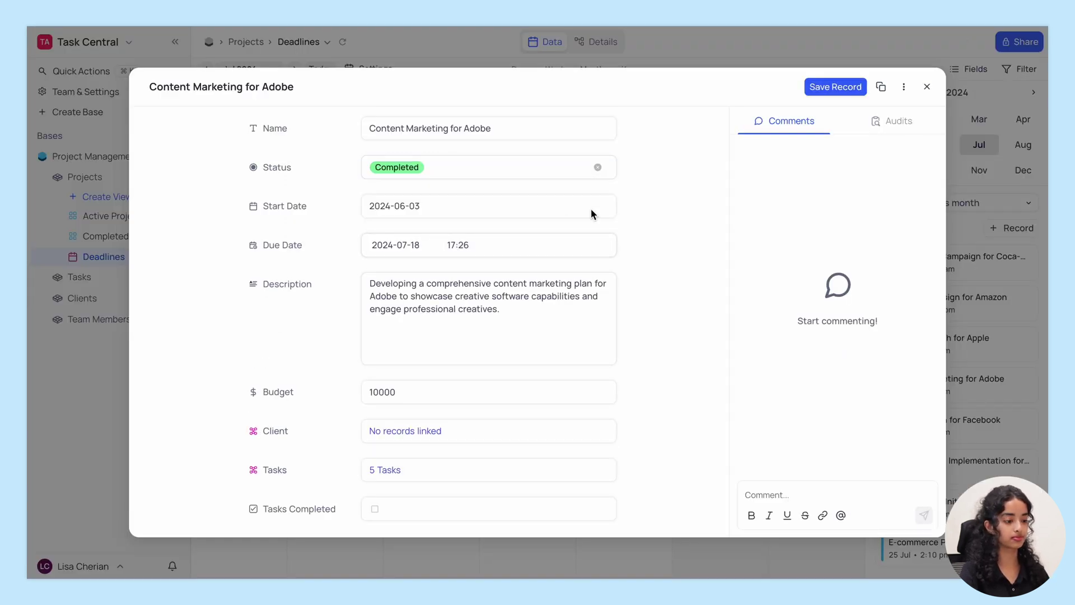
left_click(816, 86)
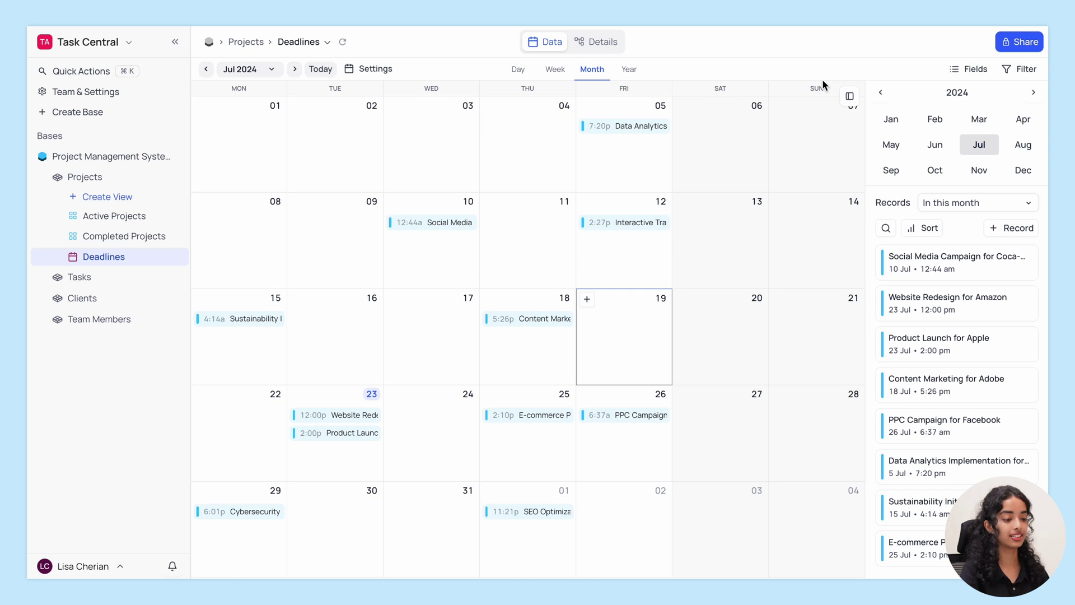
Step: Move the E-commerce deadline from 25 to 31 Jul and Social Media from 10 to 15 Jul
left_click(535, 417)
left_click_drag(535, 418, 434, 511)
left_click_drag(445, 222, 267, 350)
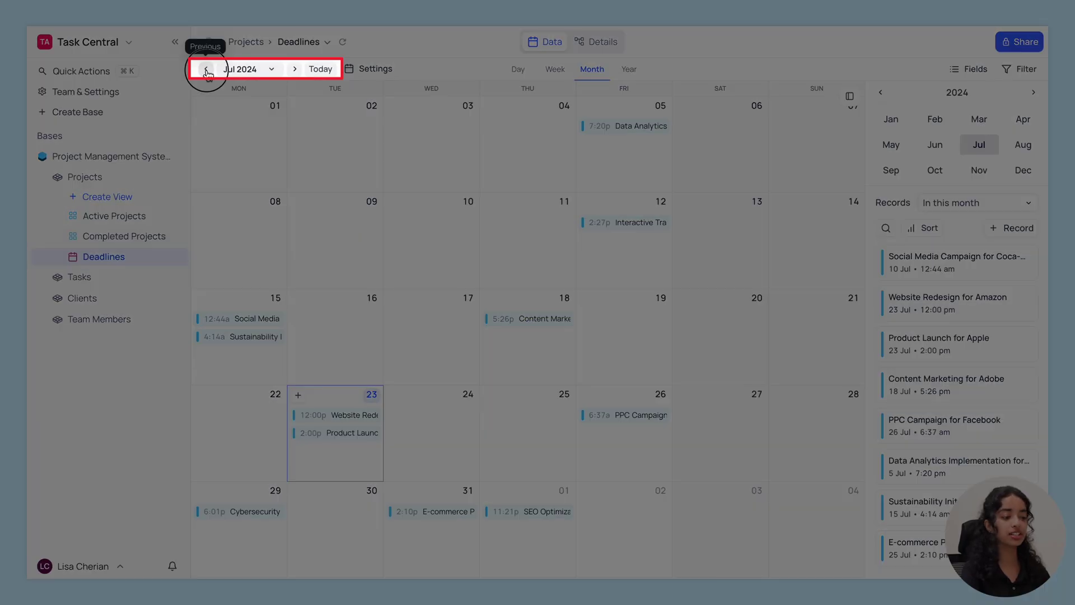
left_click(207, 70)
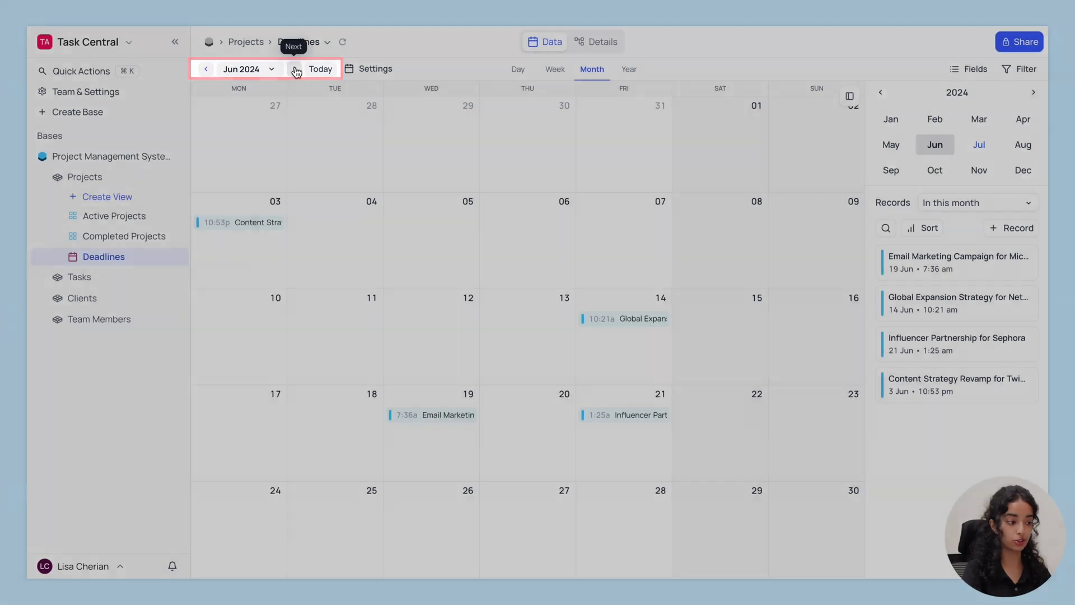
left_click(295, 70)
left_click(295, 69)
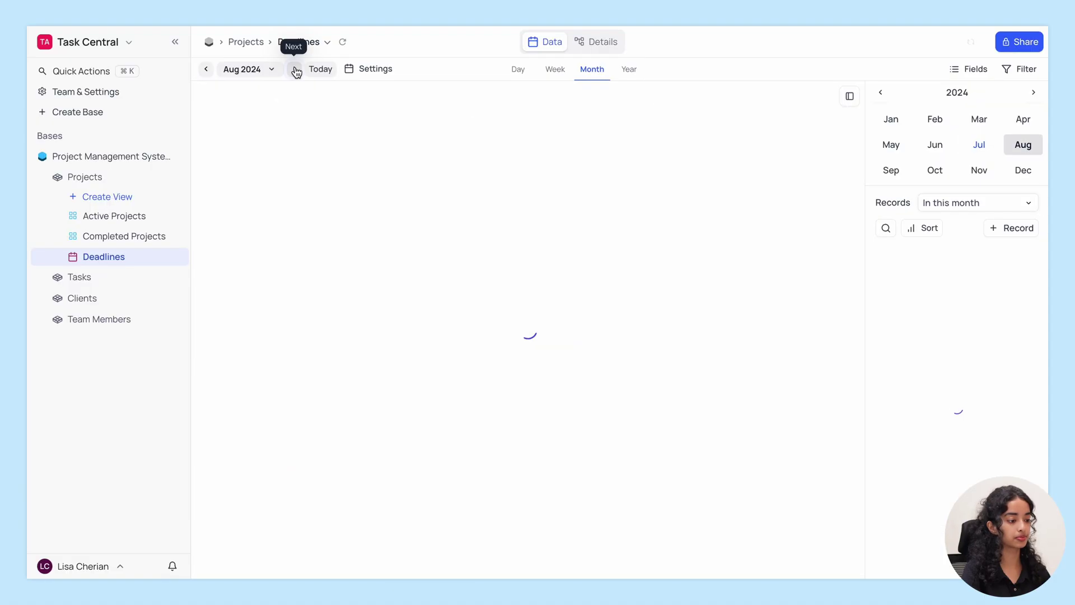
left_click(272, 70)
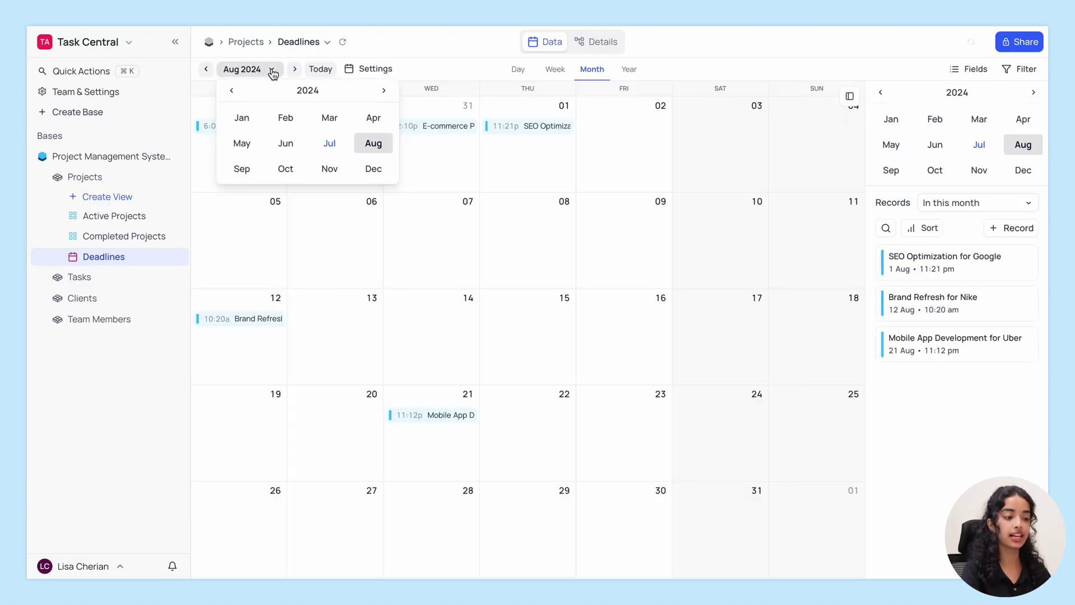
left_click(231, 92)
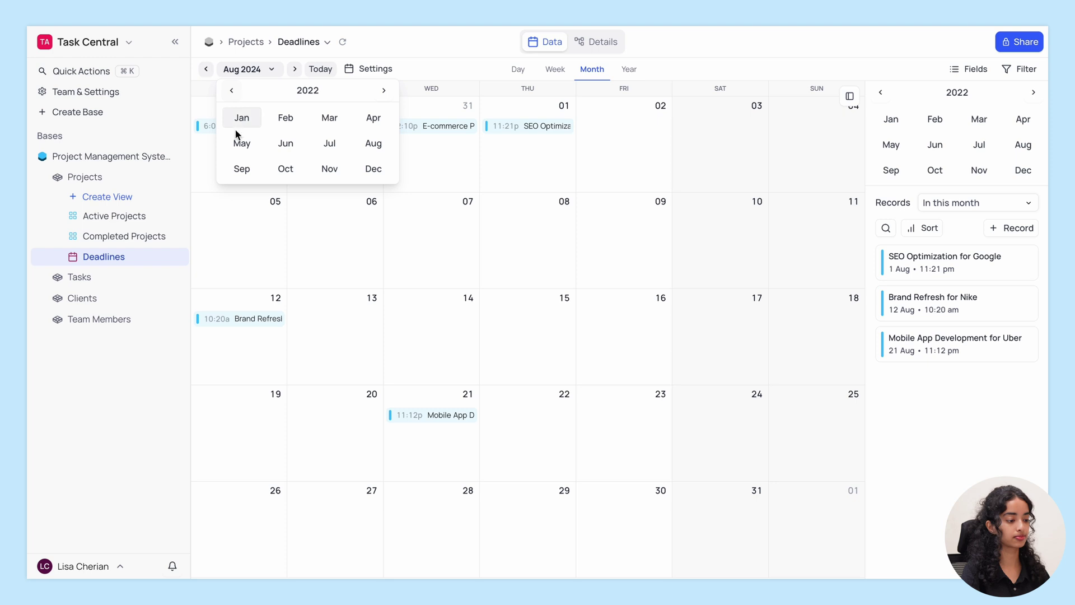
left_click(243, 146)
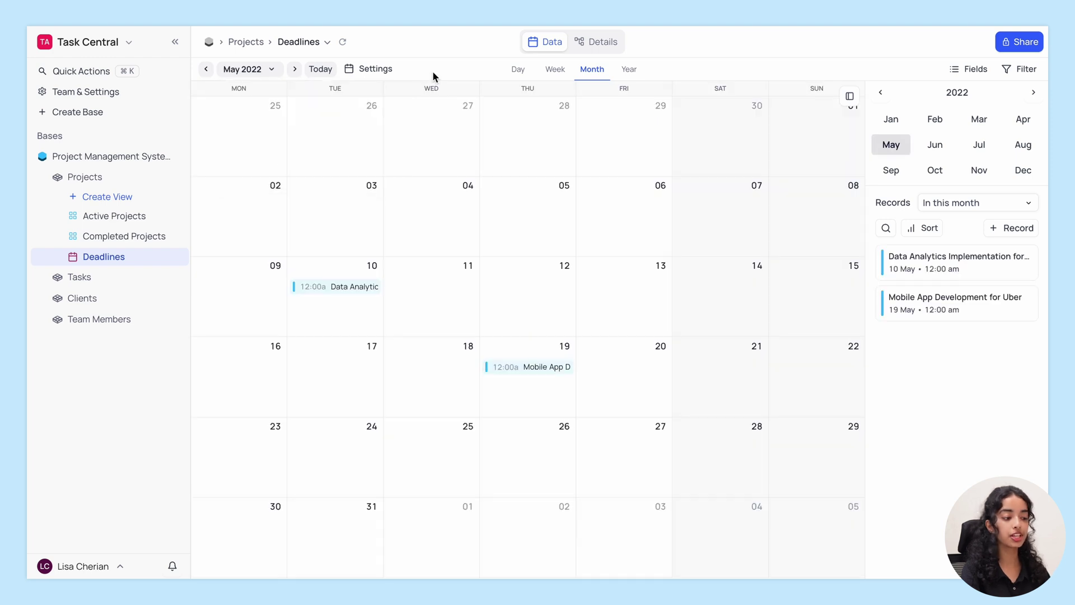
left_click(323, 69)
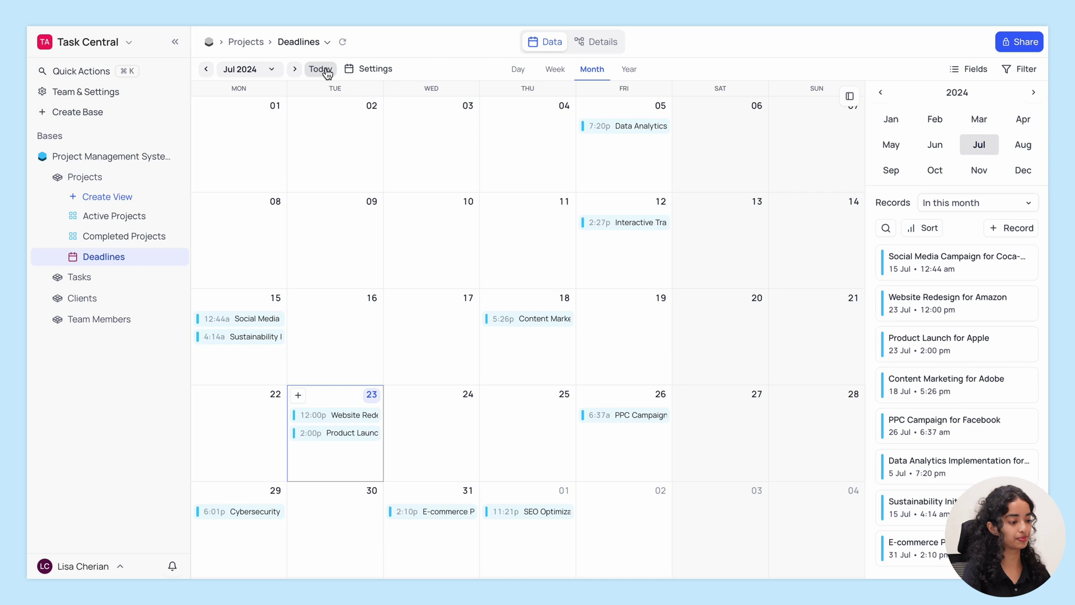
left_click(373, 69)
Step: Keep the calendar organised by Due Date and switch on Hide weekends
left_click(475, 106)
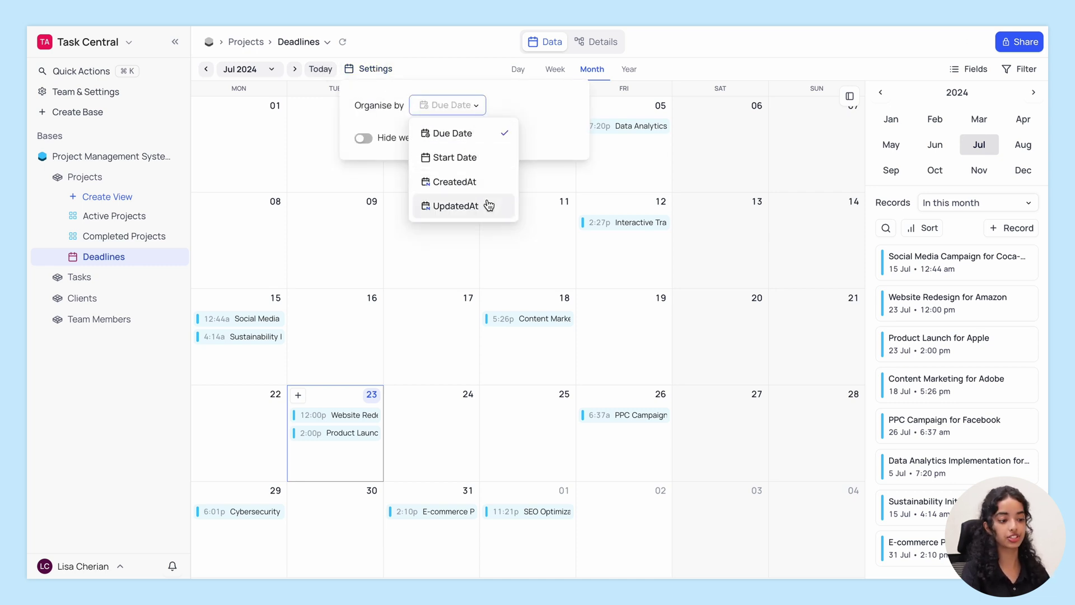
left_click(548, 121)
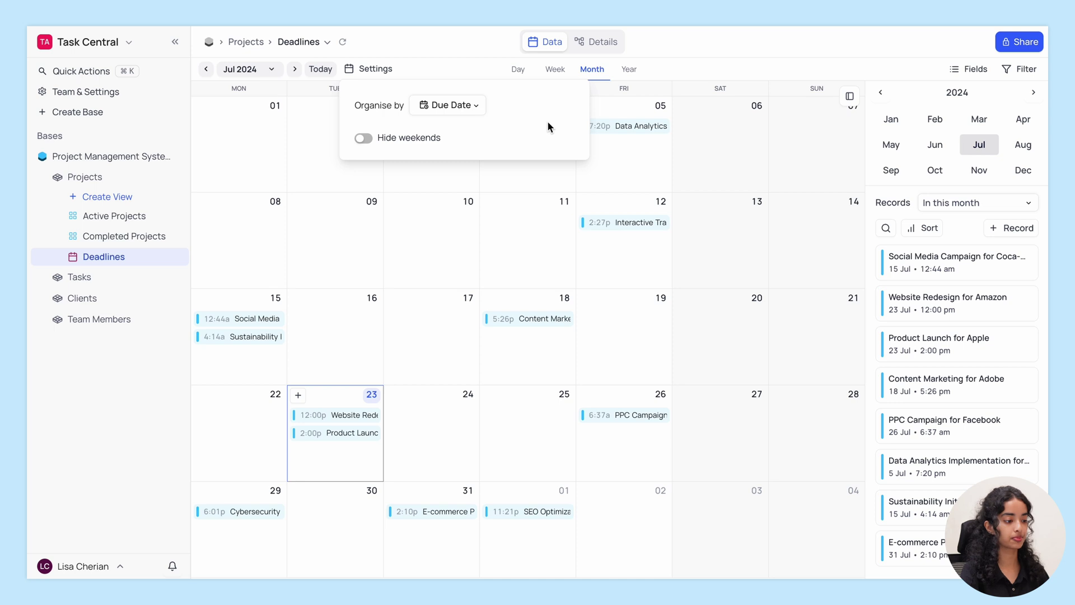
left_click(363, 139)
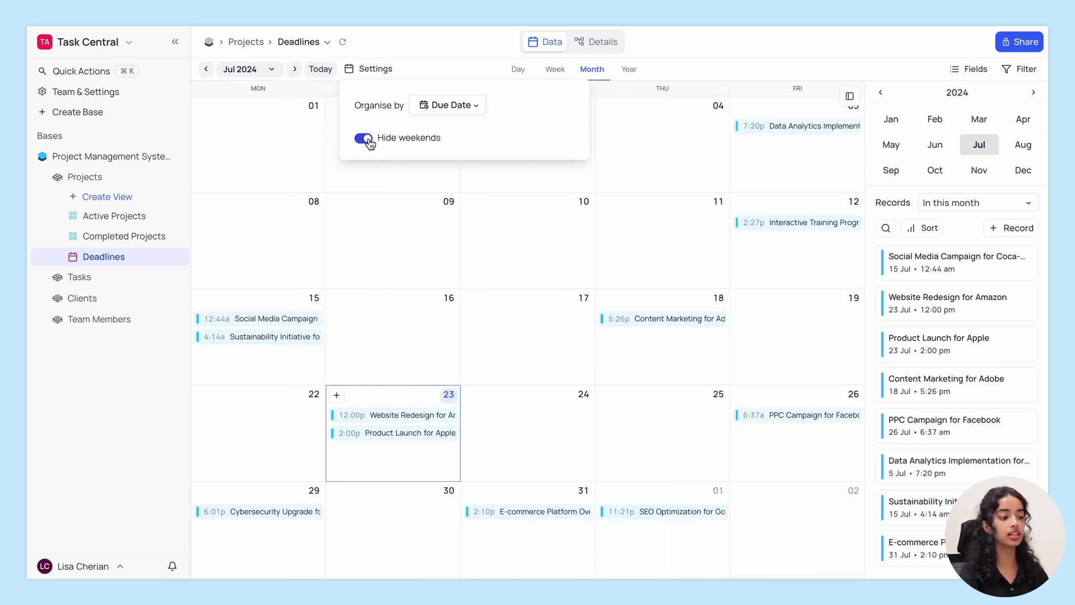
left_click(455, 66)
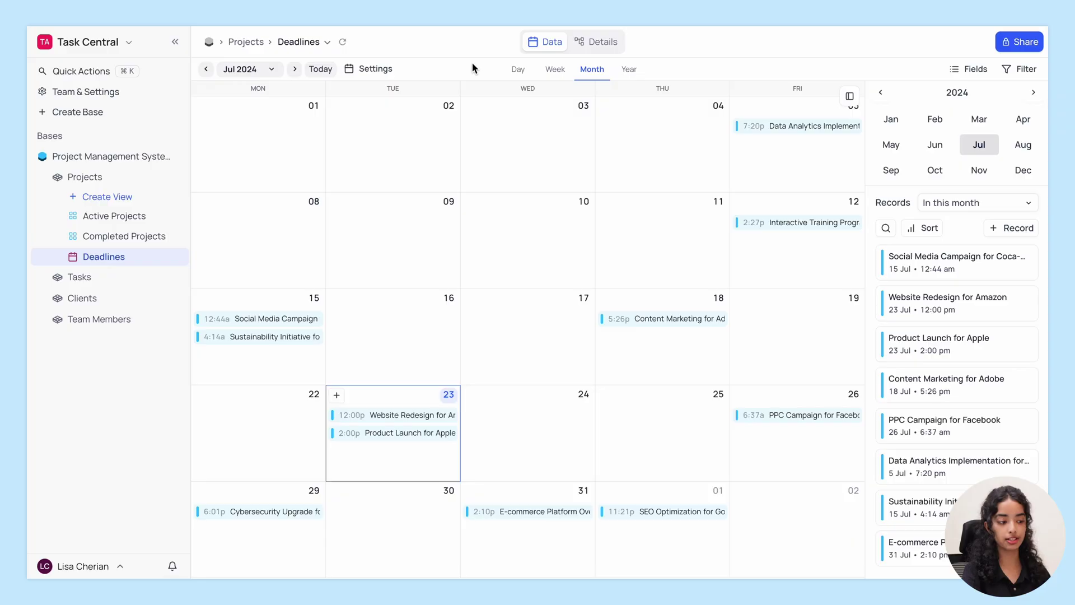
Step: Show the 23 Jul day view and move Product Launch for Apple from 2 pm to 8 pm
left_click(518, 69)
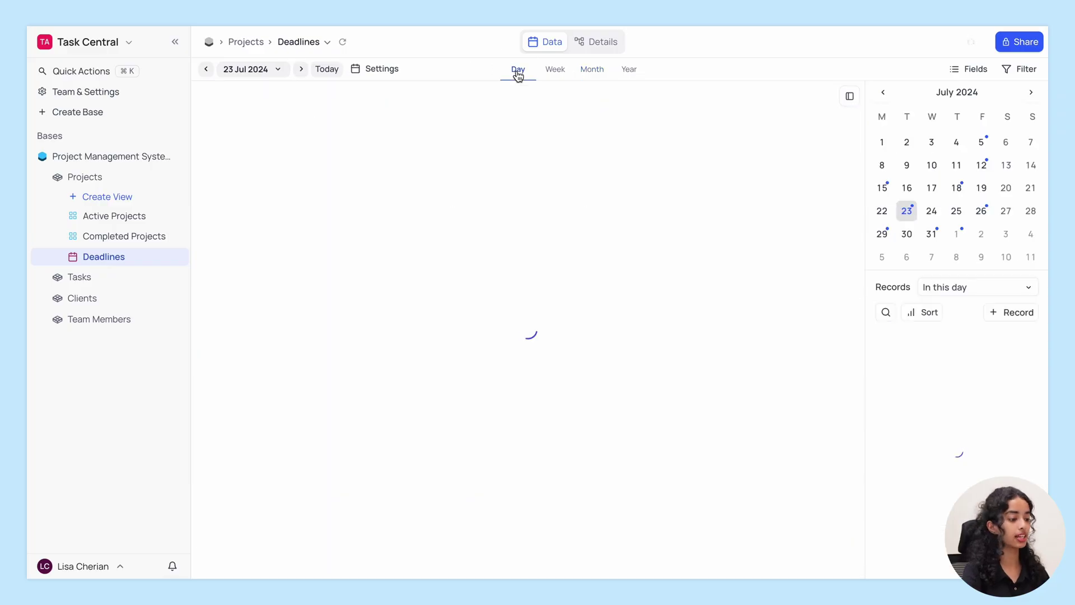
scroll(525, 206, "down", 3)
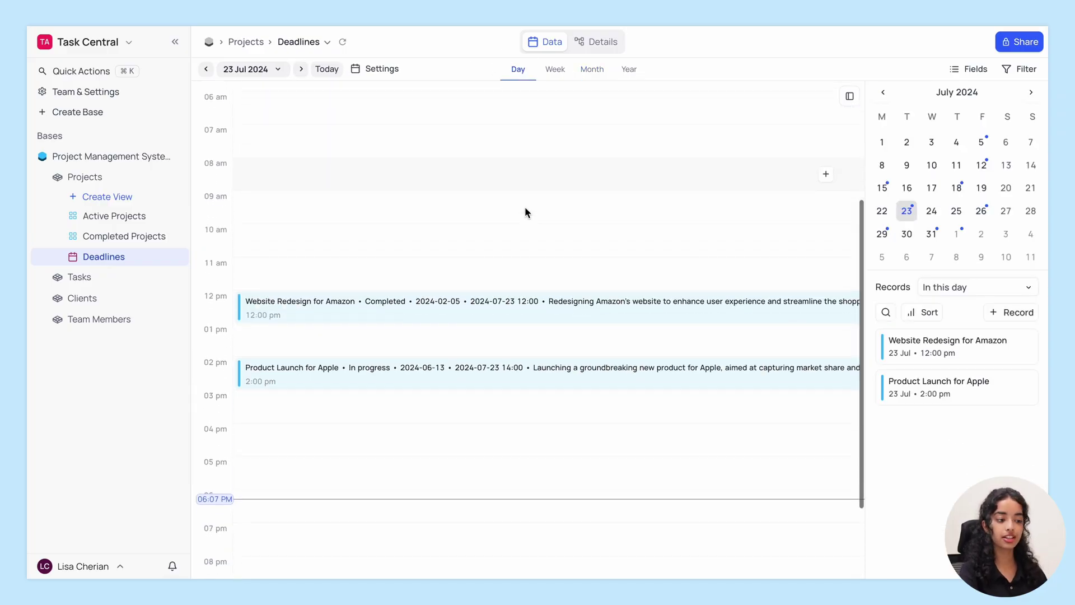
left_click_drag(513, 283, 513, 498)
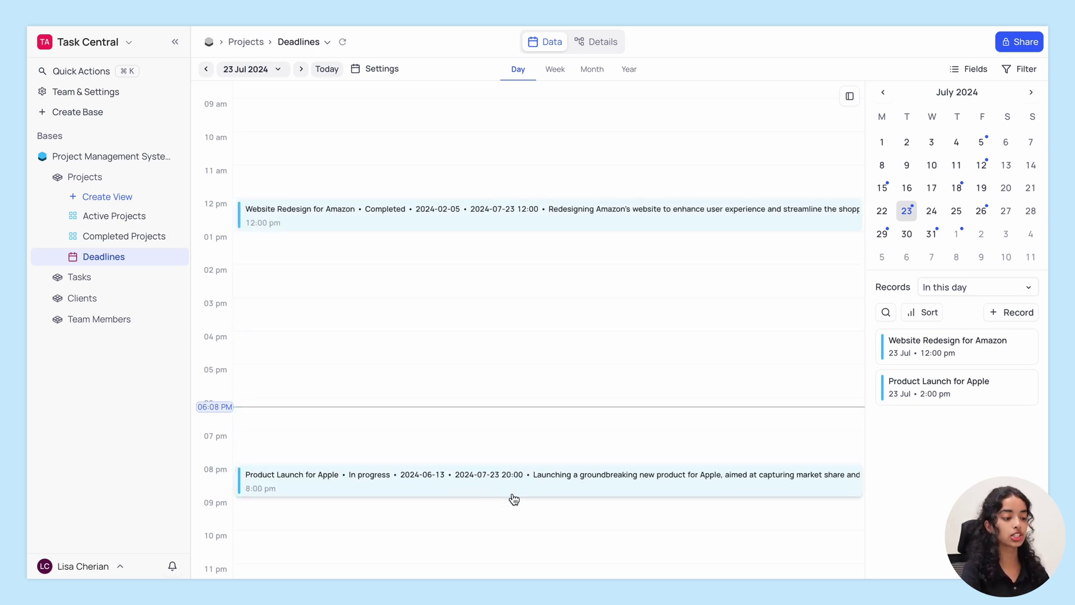
Step: In week view, move PPC Campaign for Facebook to Thursday 25 Jul 11 am, then show the month
left_click(556, 69)
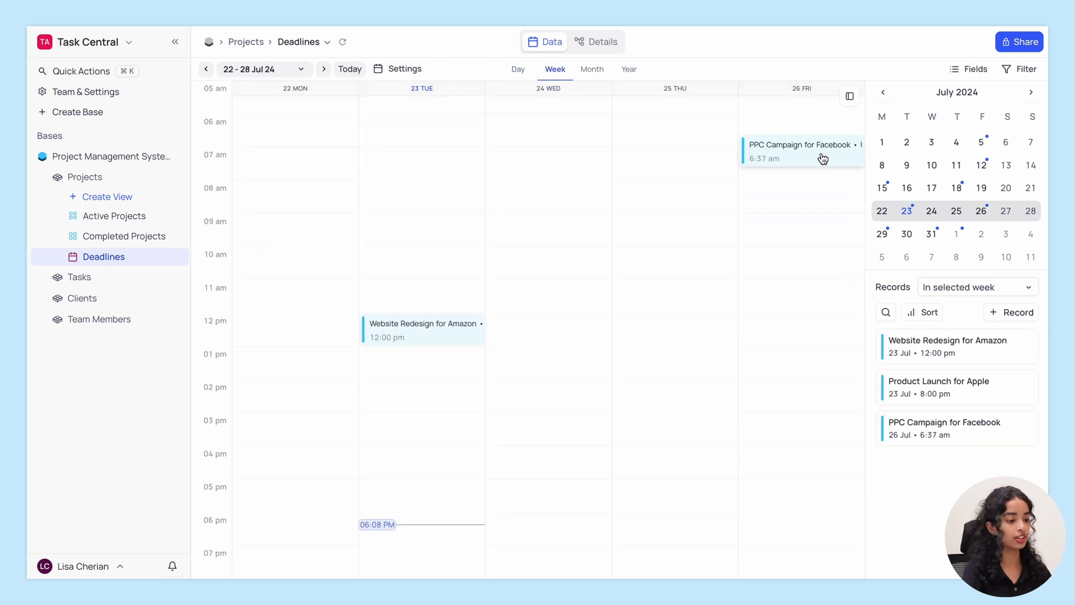
left_click_drag(819, 154, 696, 302)
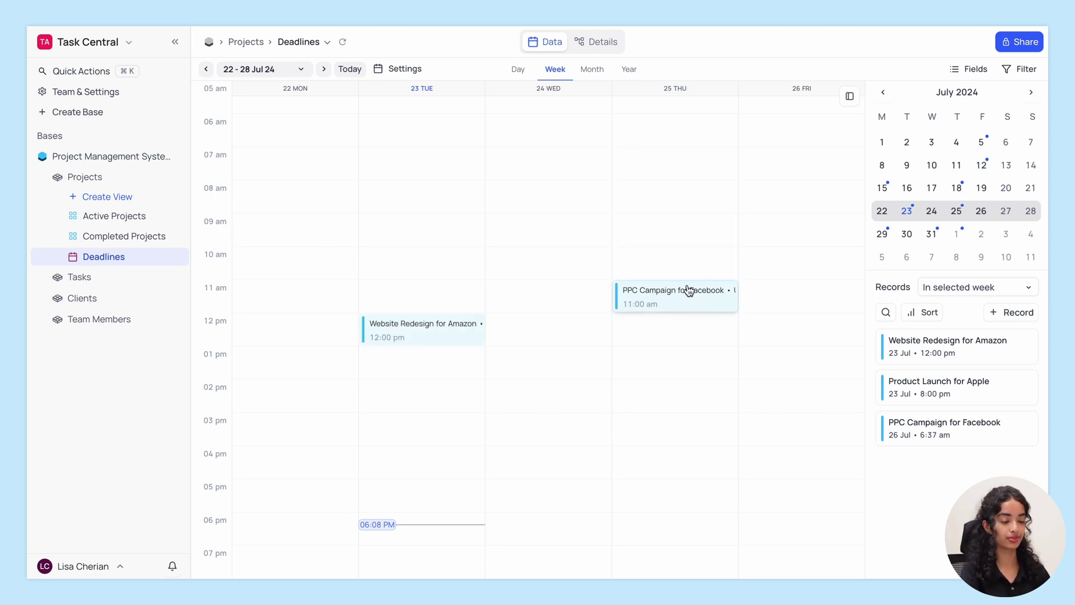
left_click(593, 69)
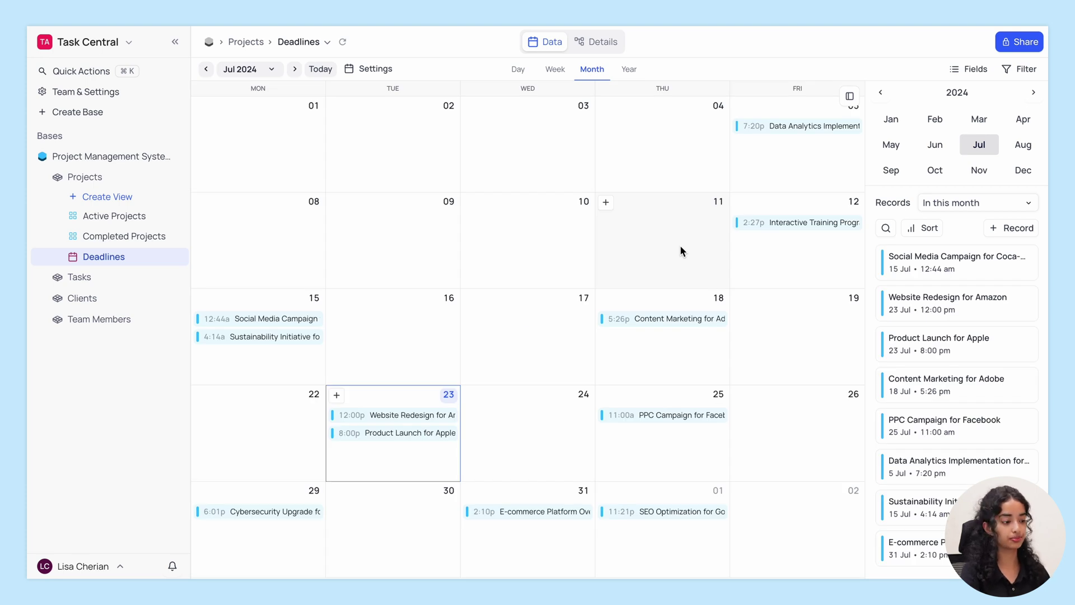
Step: Show the 2024 year calendar and scroll down to July's marked deadline days
left_click(629, 71)
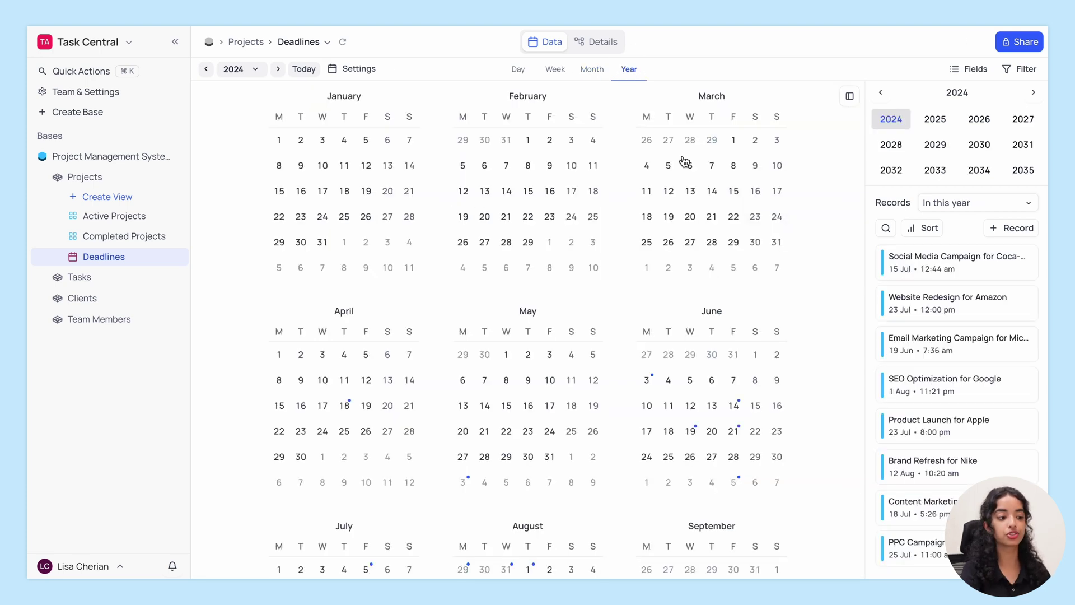
scroll(816, 276, "down", 5)
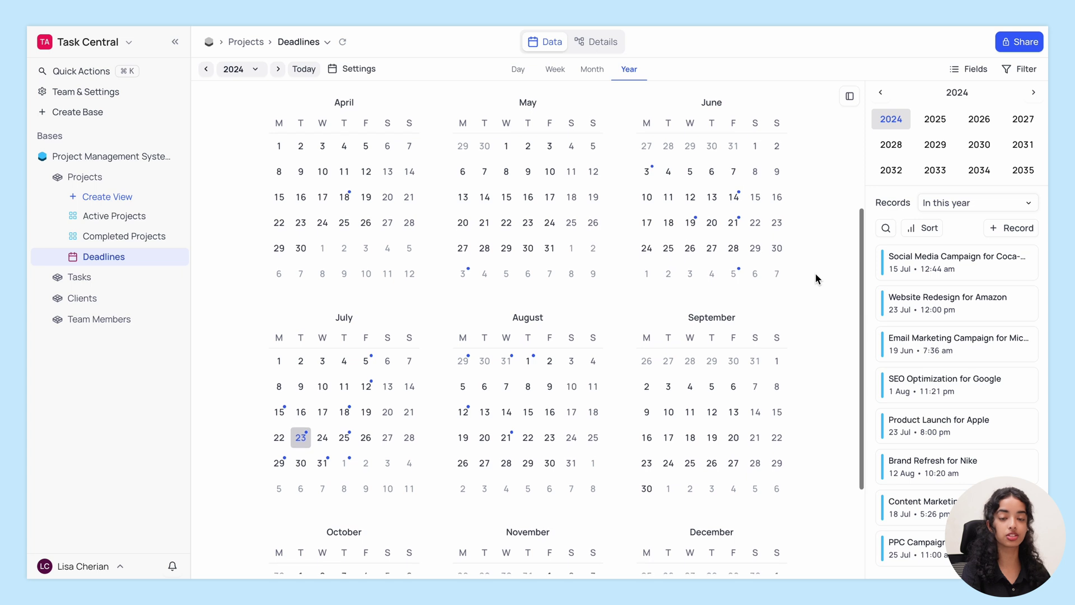
scroll(815, 271, "down", 2)
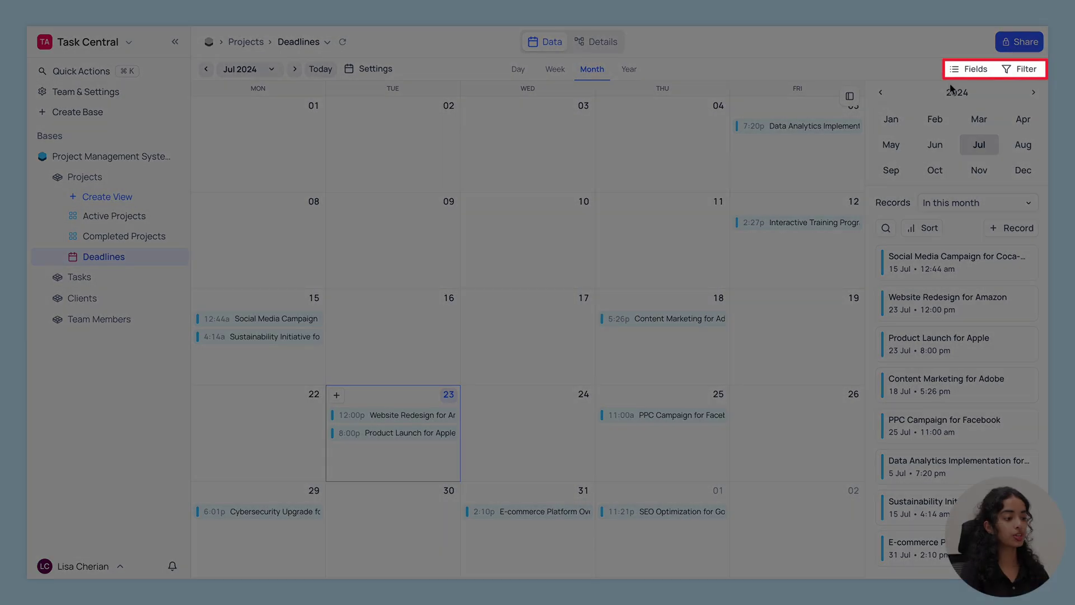
Step: Hide Start Date, Client, Tasks and Tasks Completed, and move Budget above Description
left_click(968, 68)
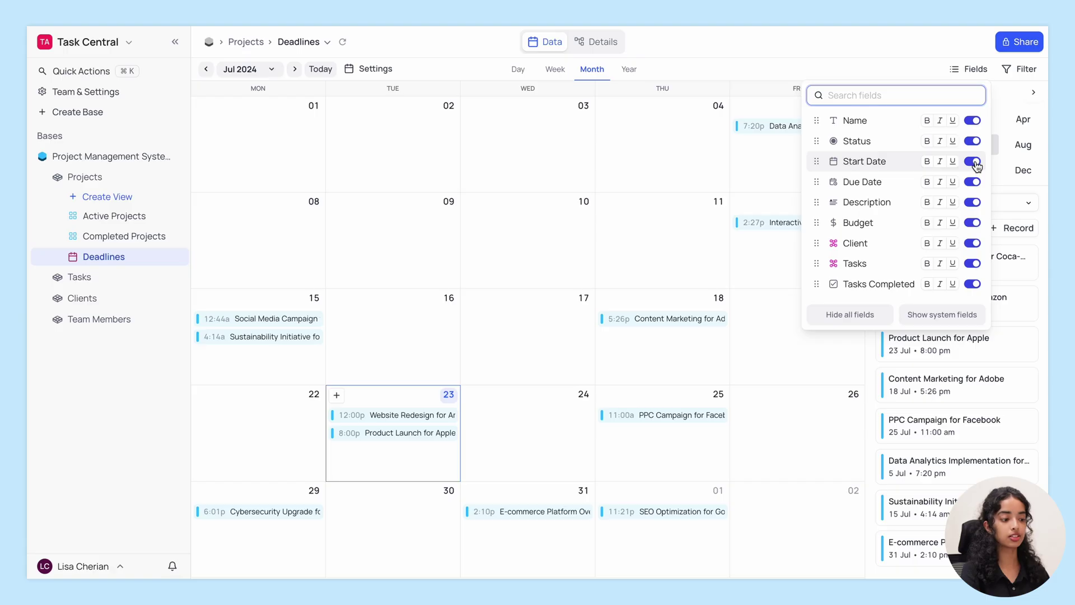
left_click(972, 161)
left_click(973, 243)
left_click(973, 263)
left_click(973, 284)
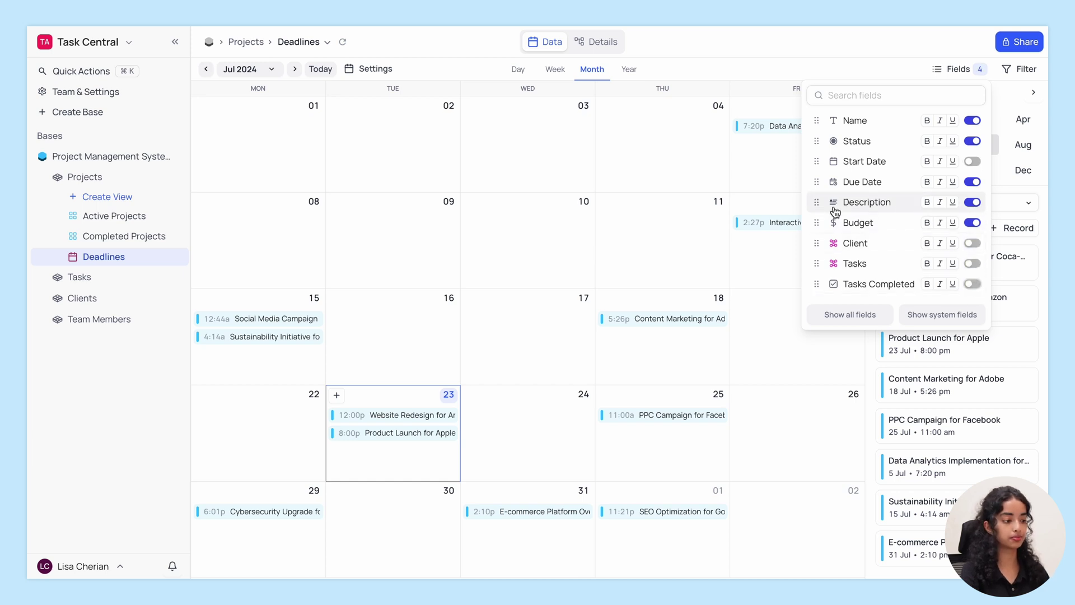
left_click_drag(817, 203, 818, 162)
left_click(897, 71)
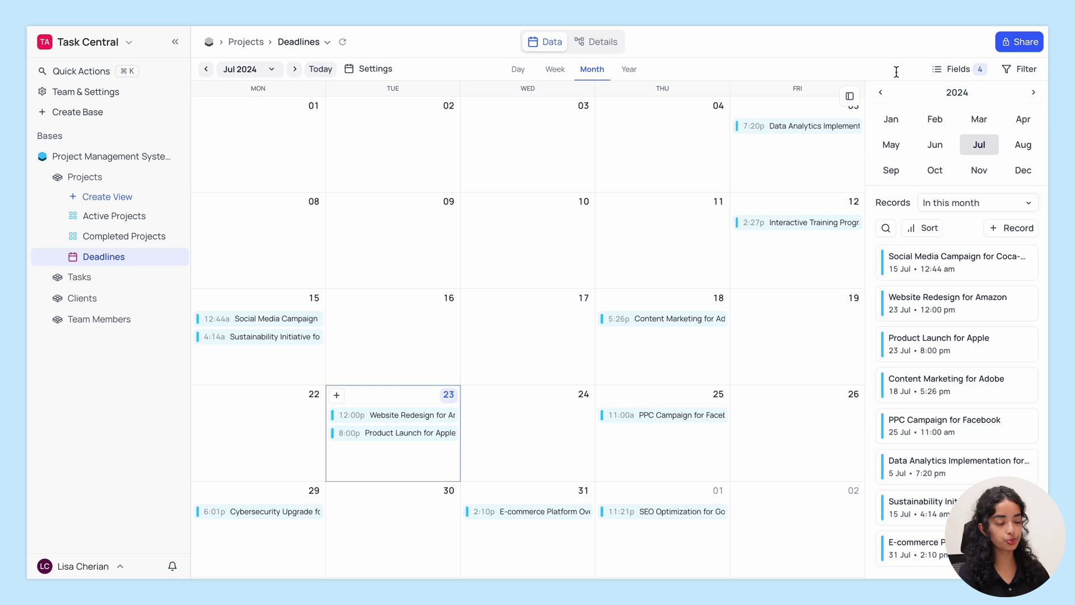
left_click(1020, 69)
Step: Add a filter condition Budget > 15000 to the Deadlines calendar
left_click(805, 90)
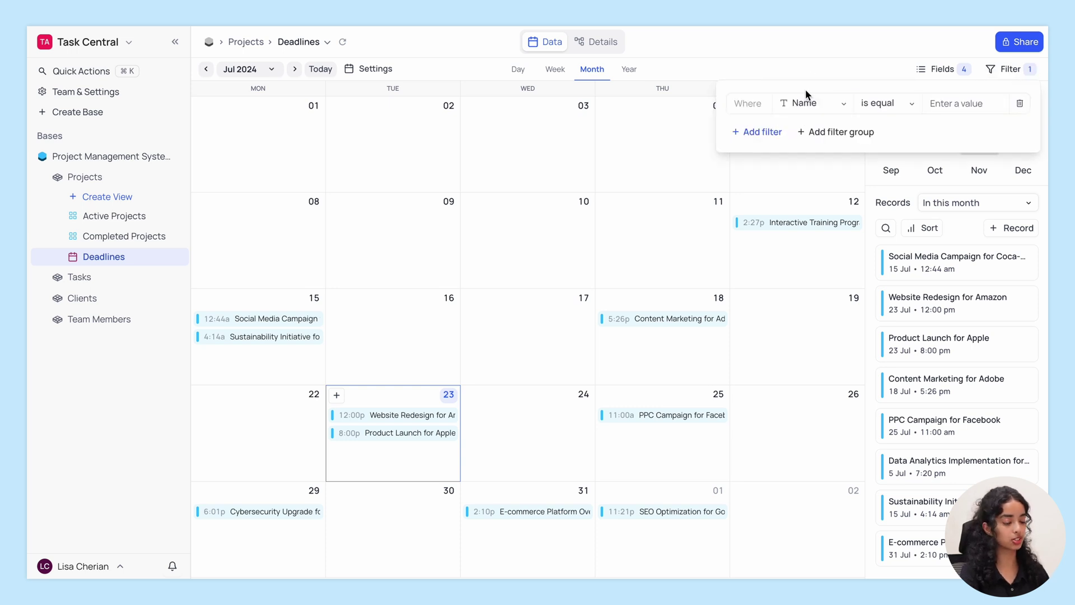
left_click(840, 103)
left_click(840, 179)
left_click(852, 107)
left_click(823, 177)
left_click(931, 103)
type("15000")
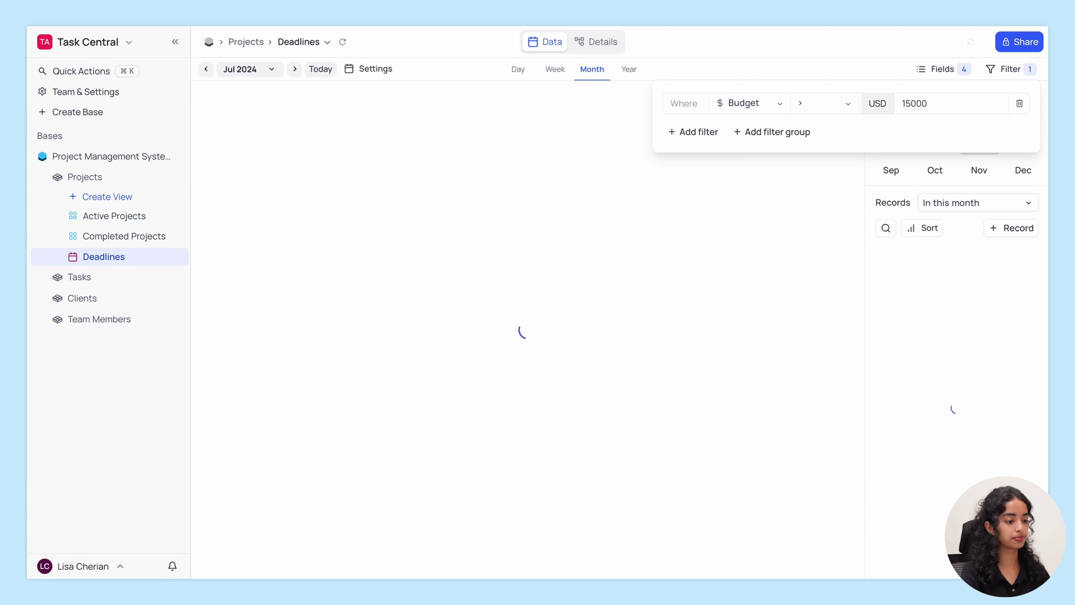
left_click(900, 71)
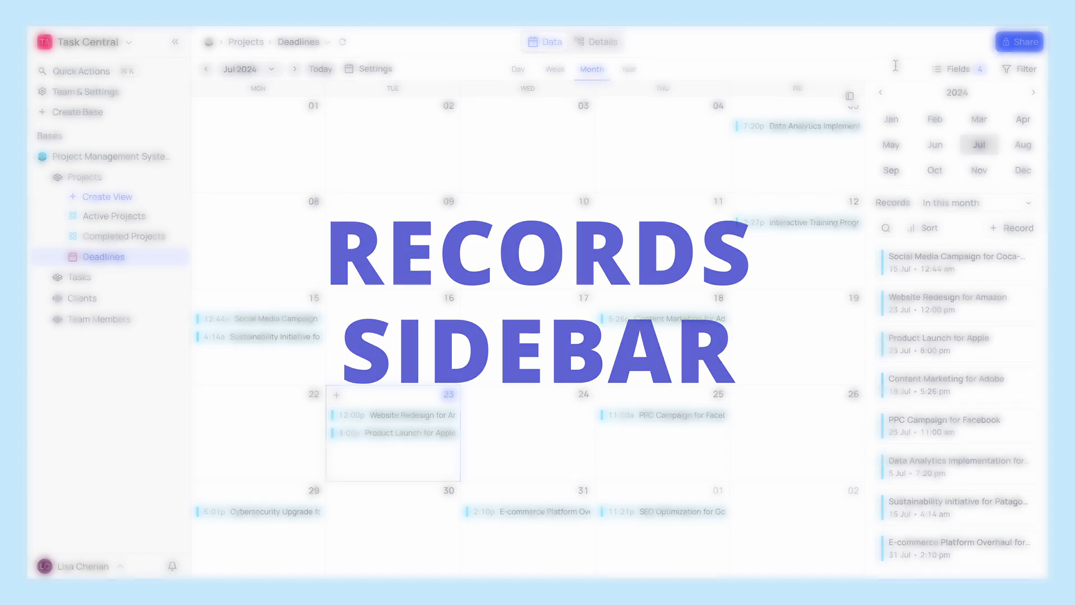
Step: List records without dates and drop Digital Transformation for Walmart onto 25 Jul
scroll(971, 273, "down", 2)
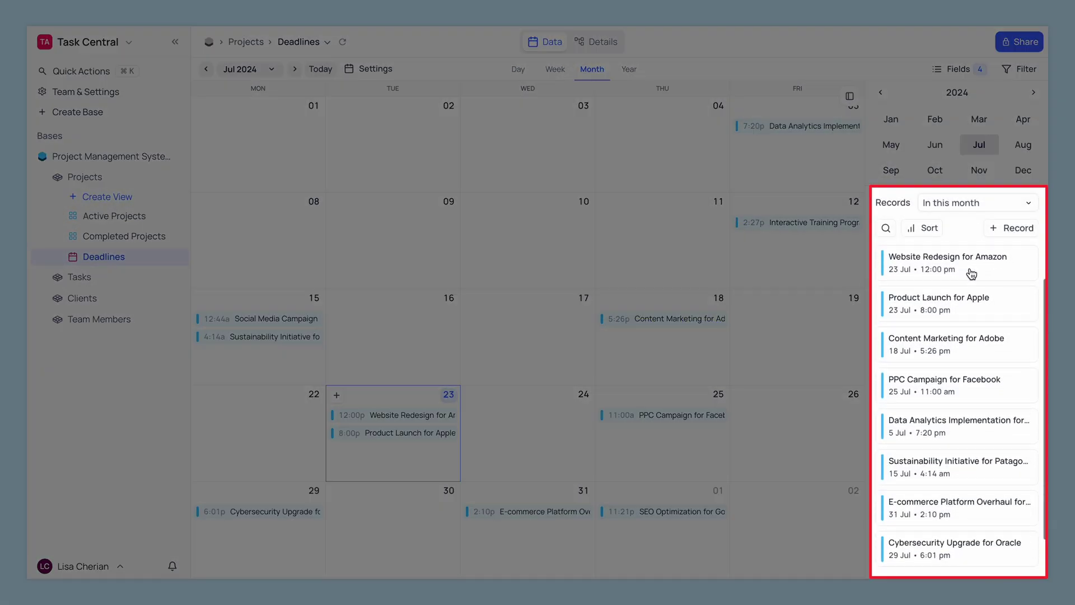
scroll(971, 273, "up", 2)
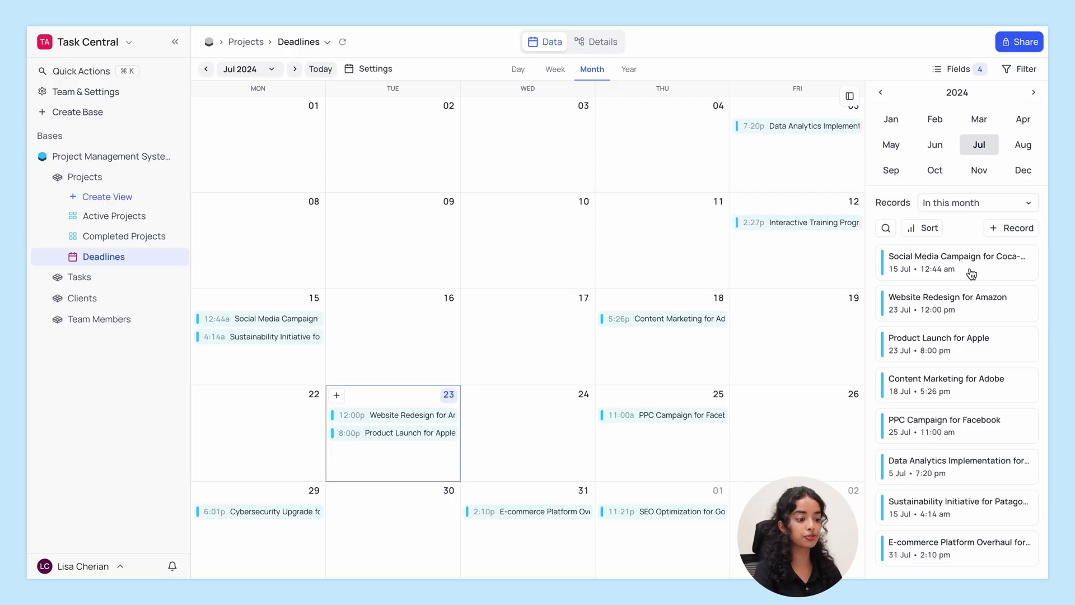
left_click(1022, 207)
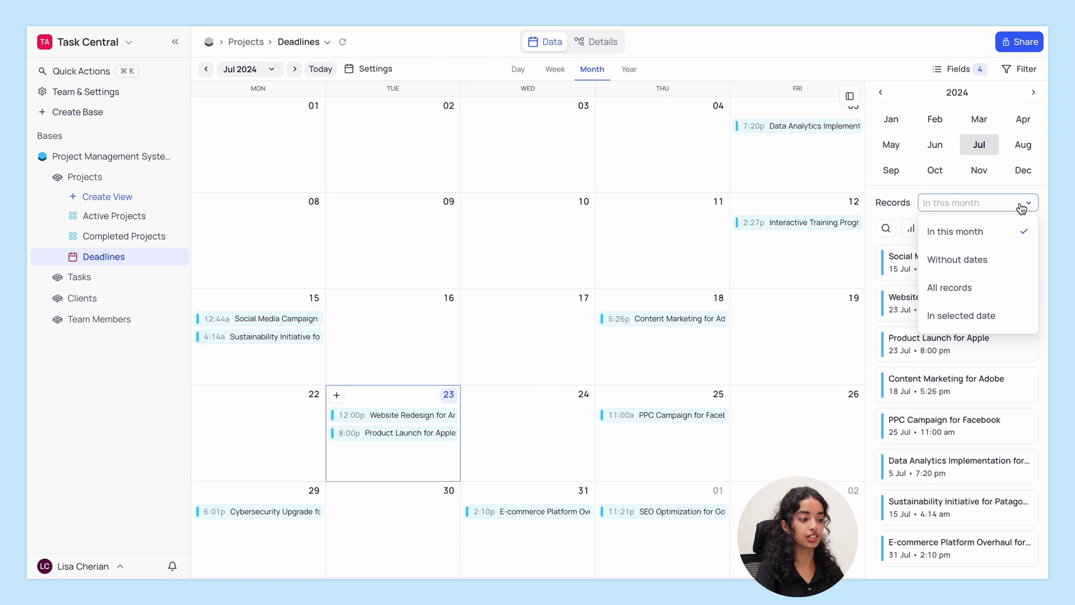
left_click(1014, 316)
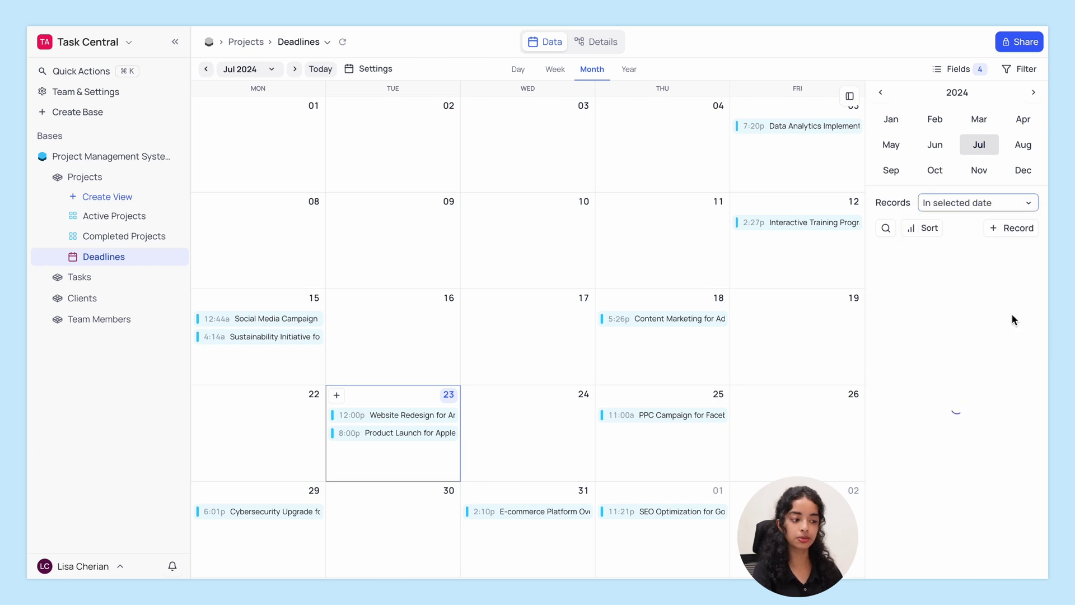
left_click(1012, 202)
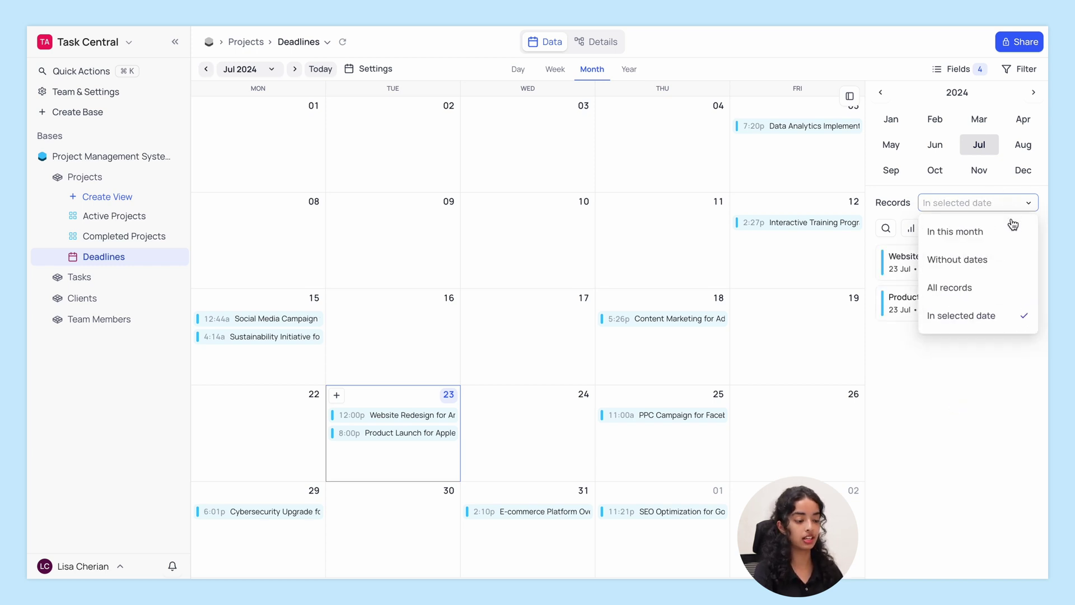
left_click(1008, 258)
left_click_drag(917, 268, 634, 453)
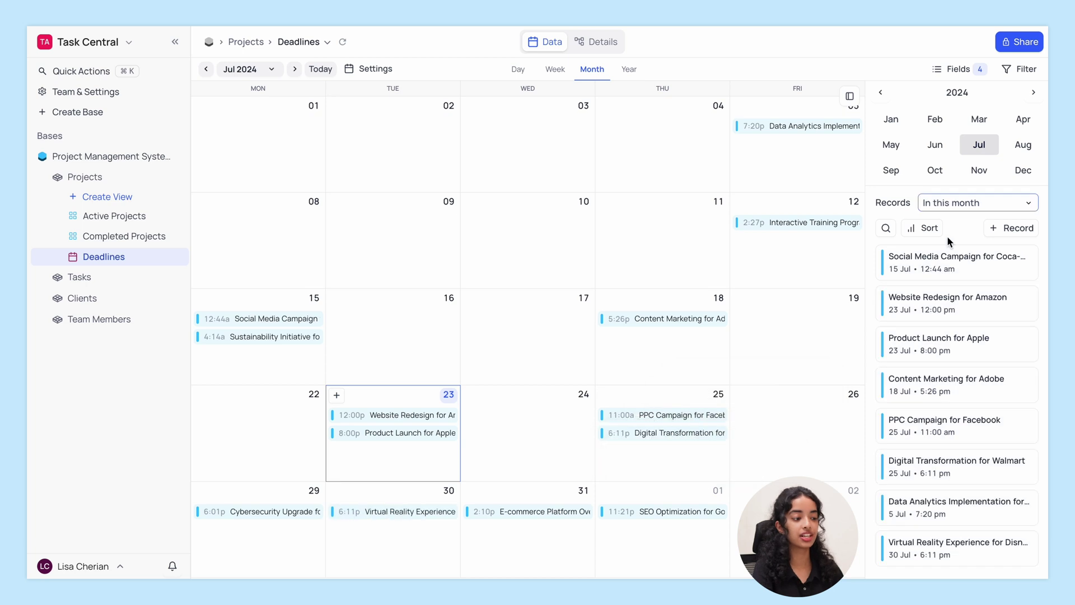
Step: Search records for 'training' and check the Interactive Training Program for LinkedIn record
left_click(886, 229)
type("training")
left_click(948, 289)
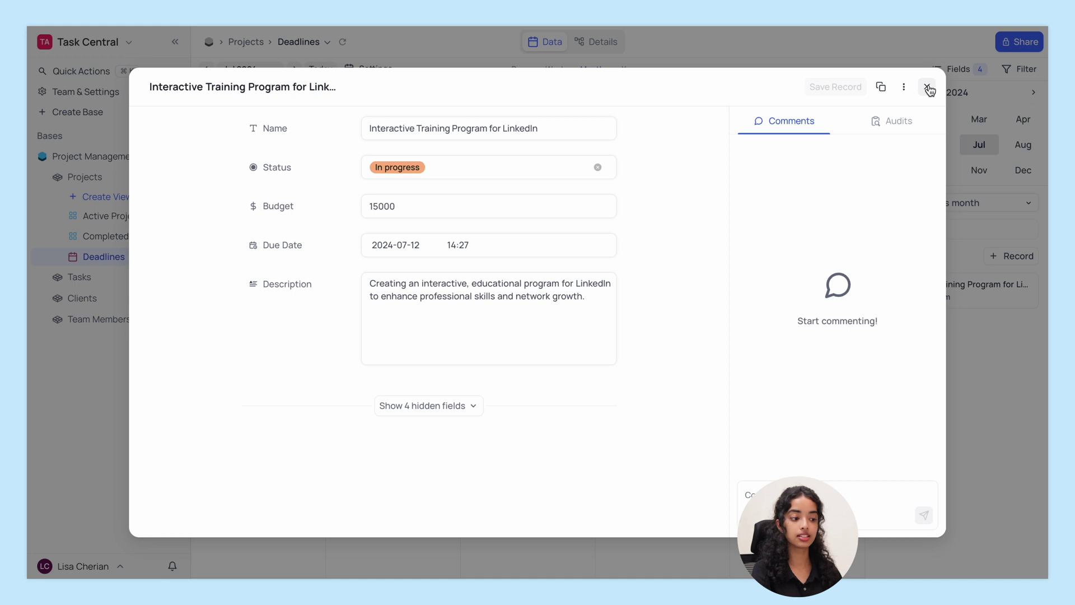
left_click(927, 88)
Step: Clear the search text and bring up the fields to sort records by
left_click_drag(950, 230, 899, 229)
key("BackSpace")
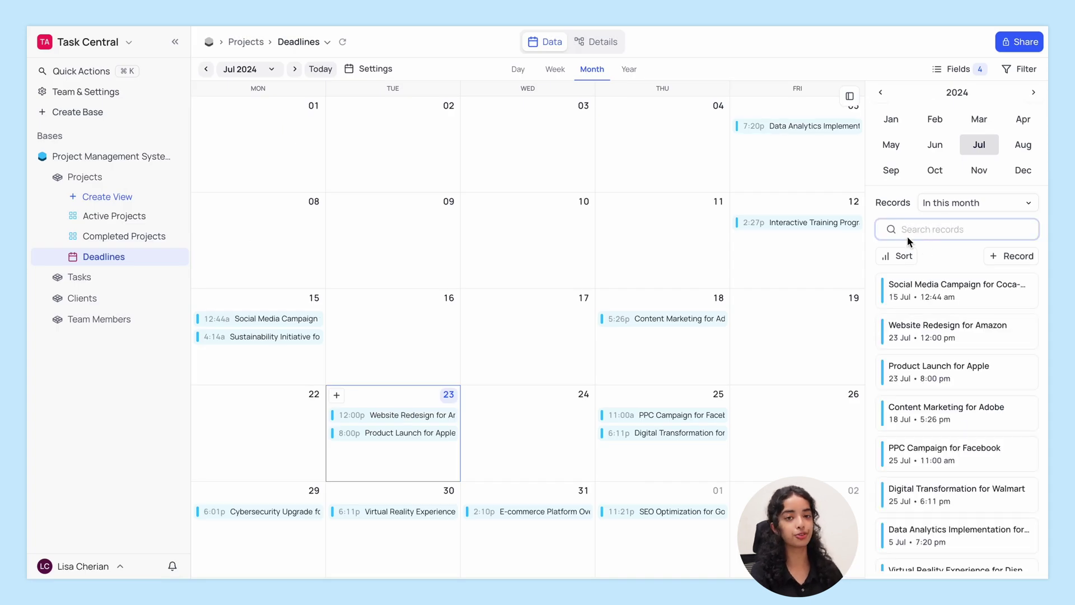
left_click(924, 228)
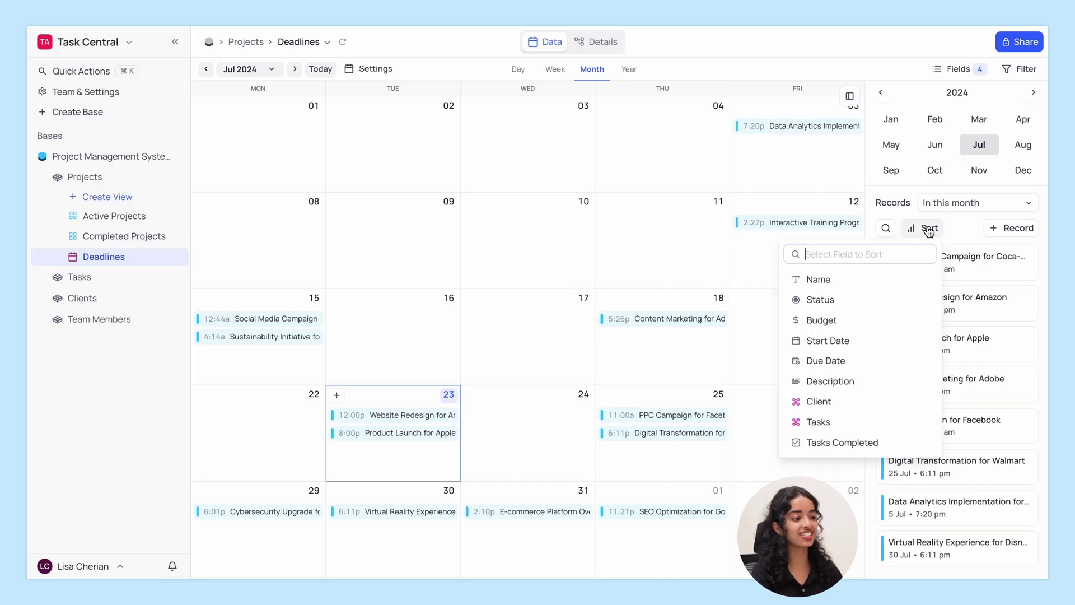
Step: Sort the July sidebar records by Name, then hide the records panel to show the full month grid
left_click(883, 283)
left_click(971, 240)
scroll(985, 363, "down", 5)
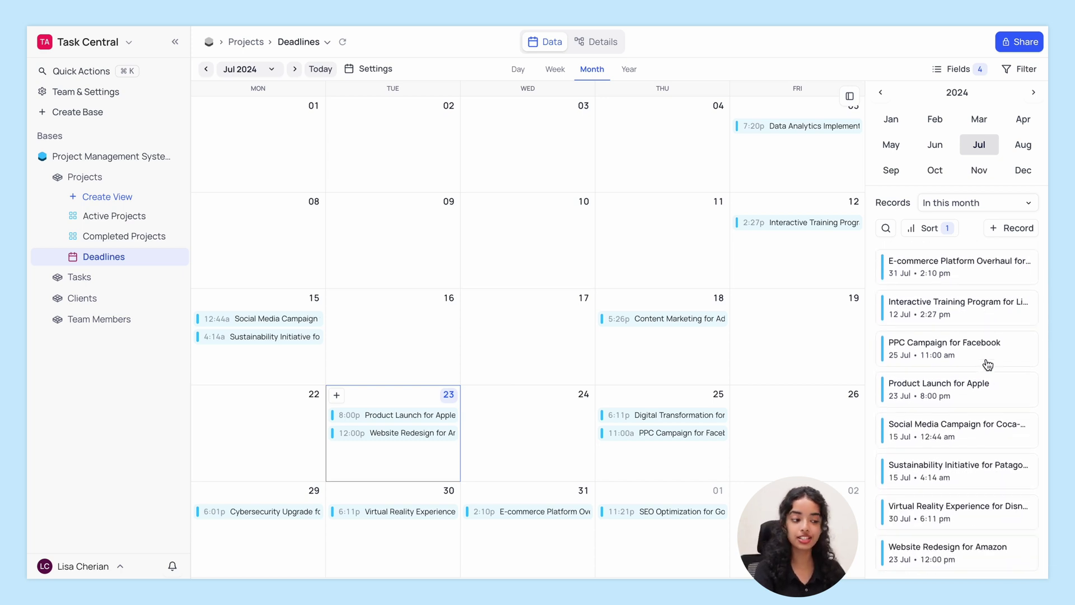
left_click(851, 95)
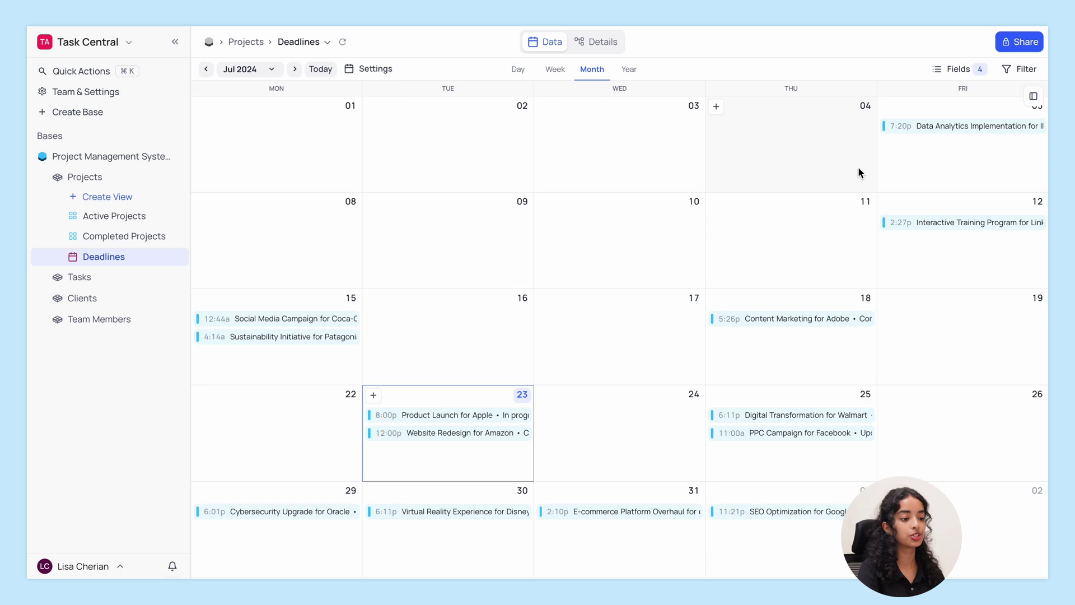